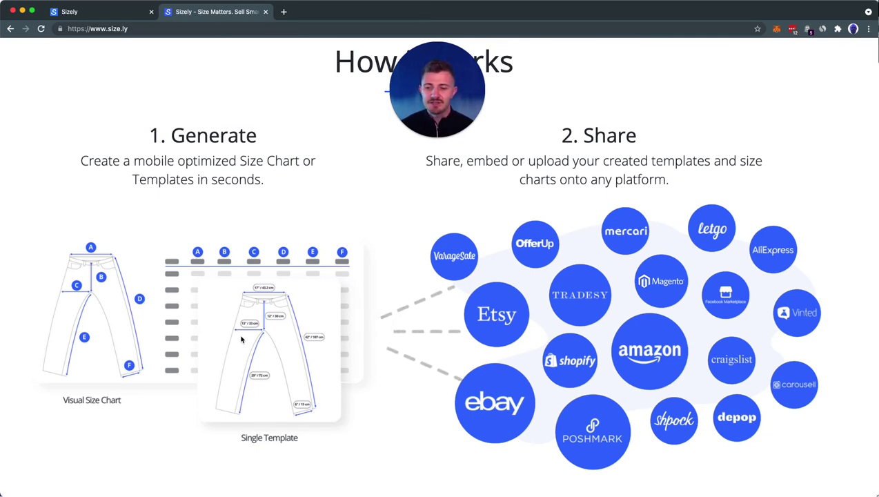
Open the Button Down Fitted shirt template from the Tops gallery in Sizely.
key("ctrl+shift+Tab")
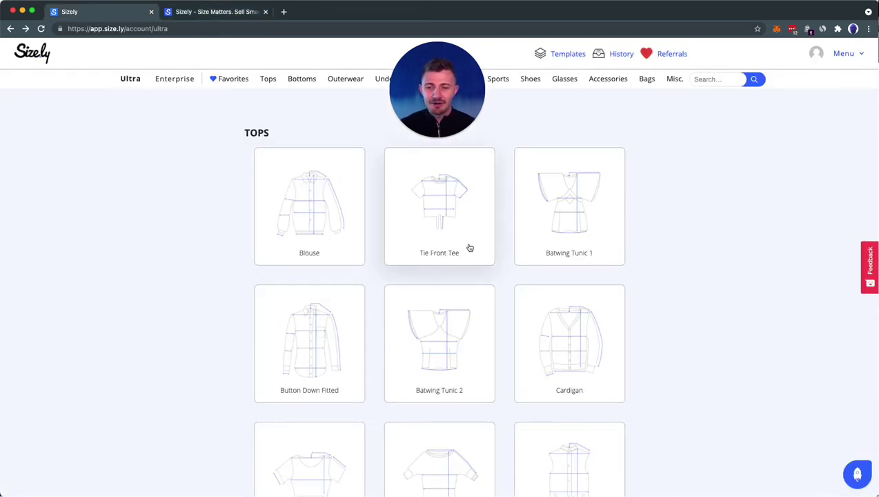
scroll(463, 241, "down", 1)
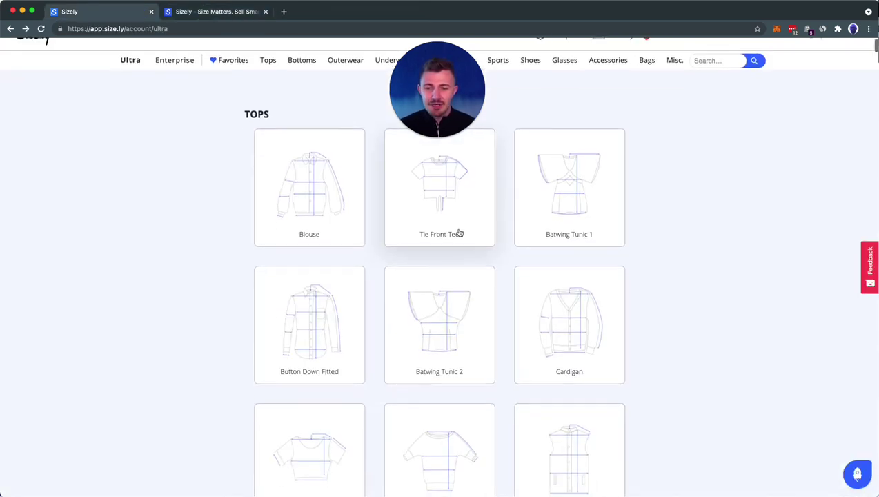
left_click(310, 342)
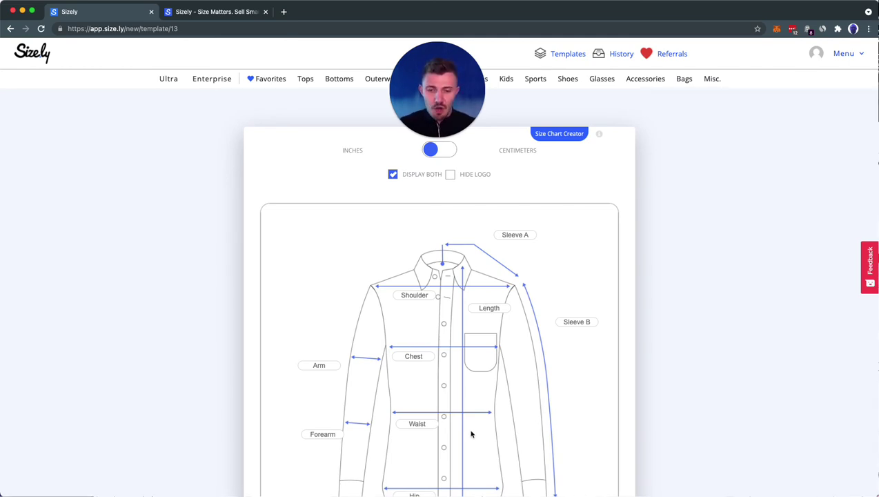
Enter 23 for the Chest, Waist and Hip measurements on the shirt diagram.
left_click(421, 357)
type("23")
scroll(420, 373, "down", 1)
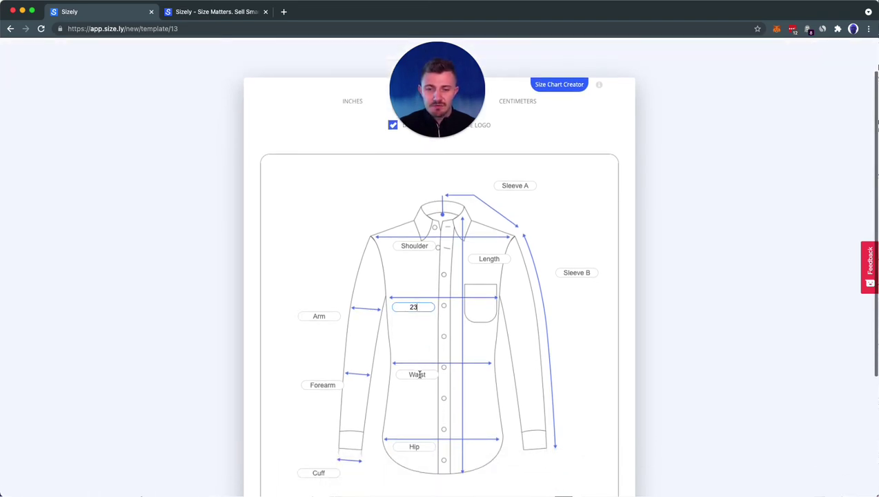
left_click(420, 374)
type("23")
left_click(413, 446)
type("23")
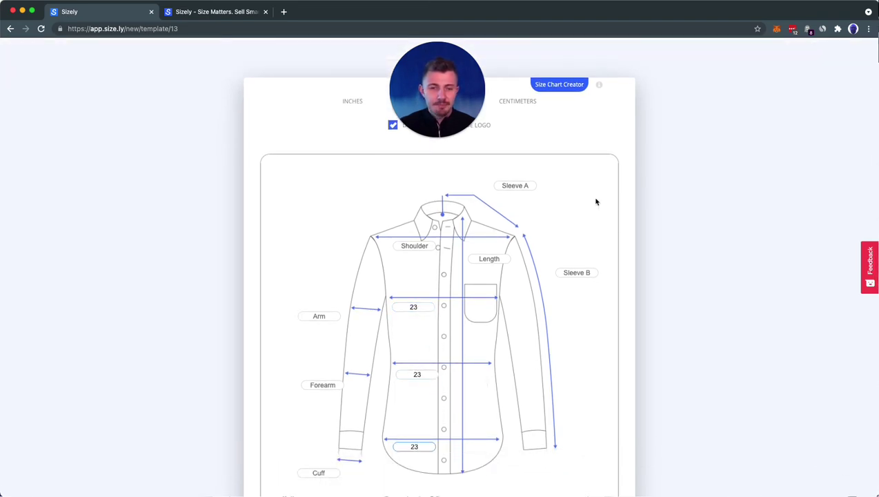
scroll(596, 202, "up", 1)
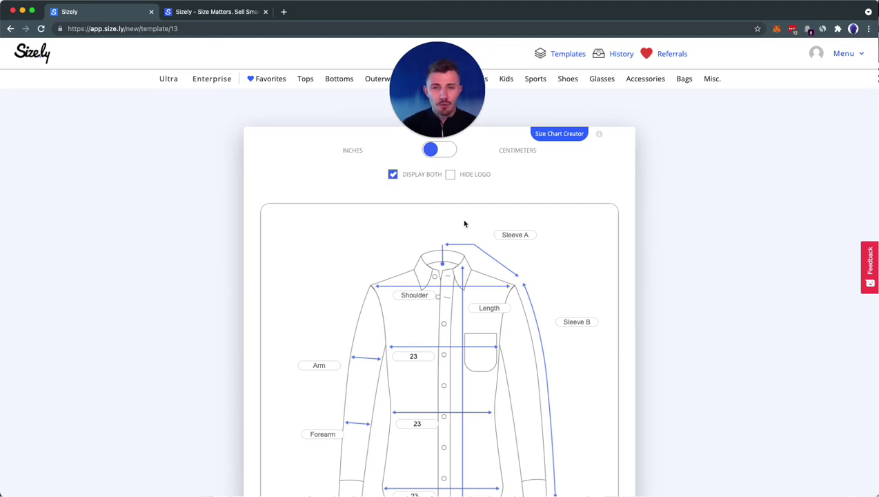
scroll(465, 225, "down", 3)
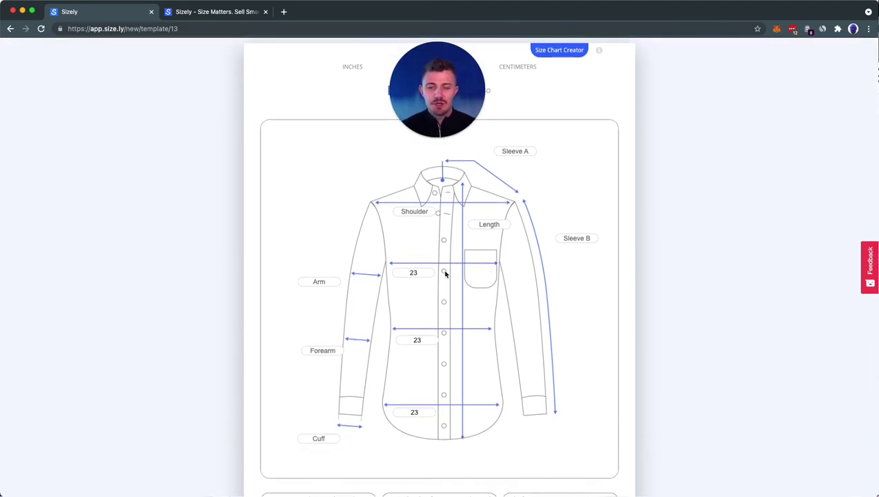
scroll(444, 273, "down", 4)
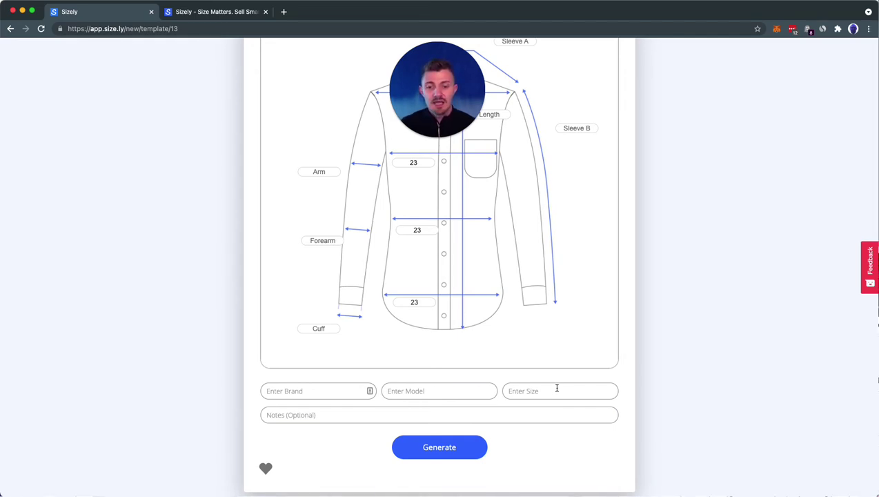
Generate the shirt template to produce its share URL and HTML code.
left_click(475, 447)
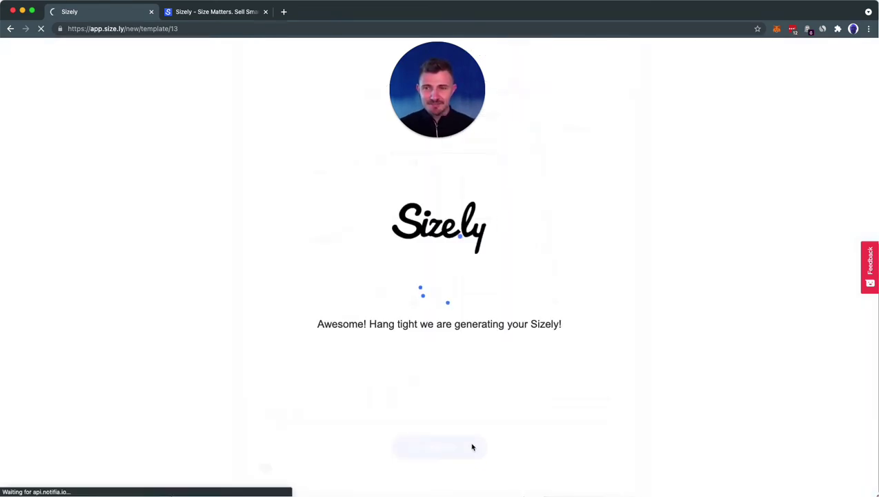
scroll(473, 449, "down", 5)
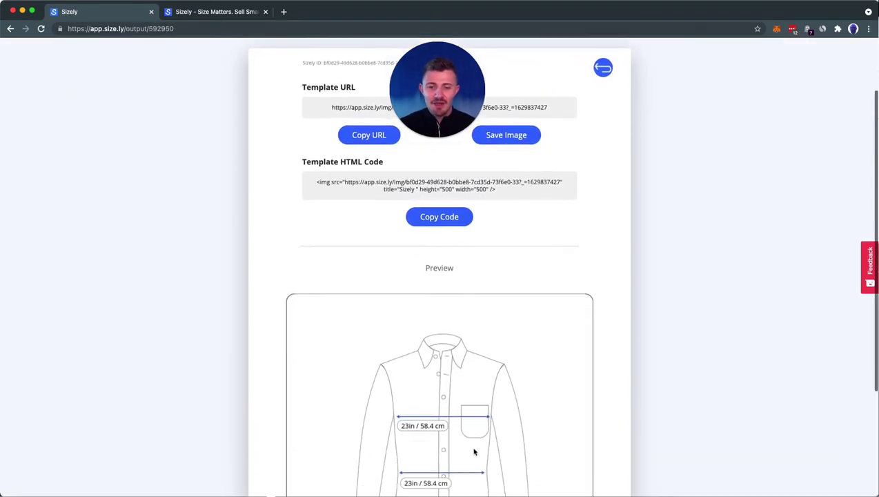
scroll(473, 450, "up", 4)
scroll(498, 343, "up", 1)
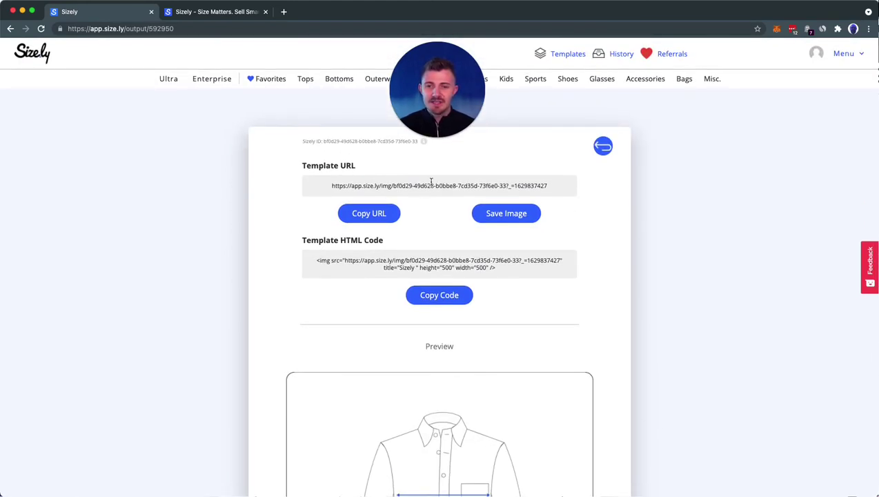
Select the template HTML code and save the template image as a .jpg.
left_click_drag(362, 261, 505, 271)
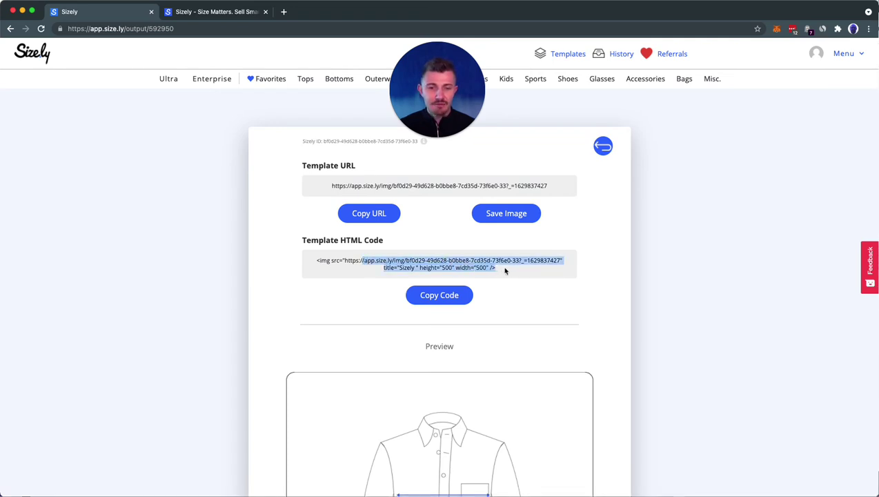
left_click(502, 215)
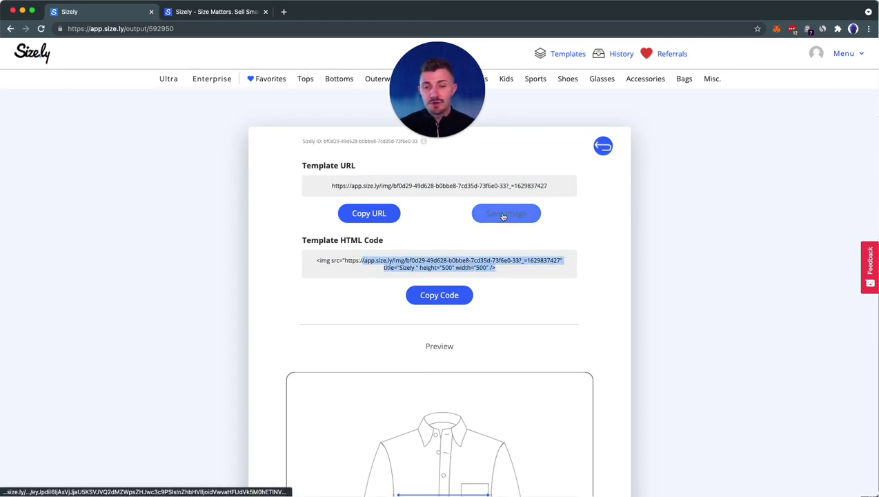
scroll(428, 290, "down", 3)
scroll(427, 297, "down", 3)
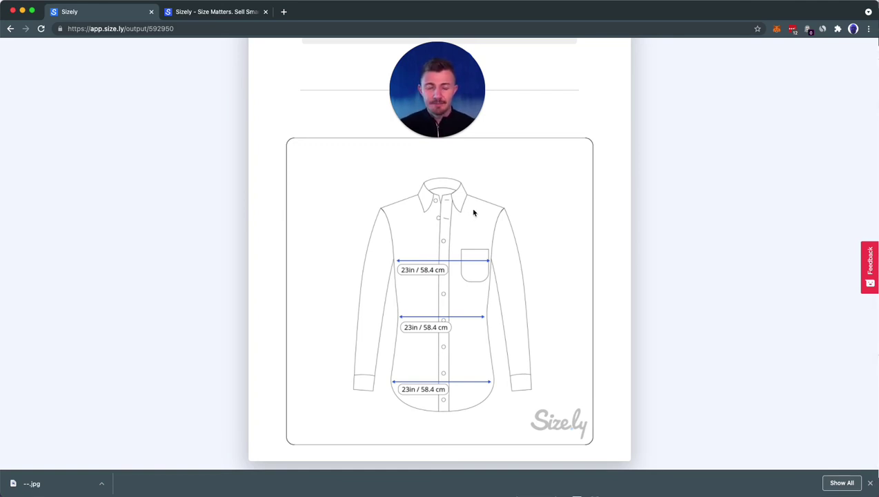
Return to the template editor and switch to the Size Chart Creator.
scroll(472, 211, "up", 1)
scroll(473, 214, "up", 10)
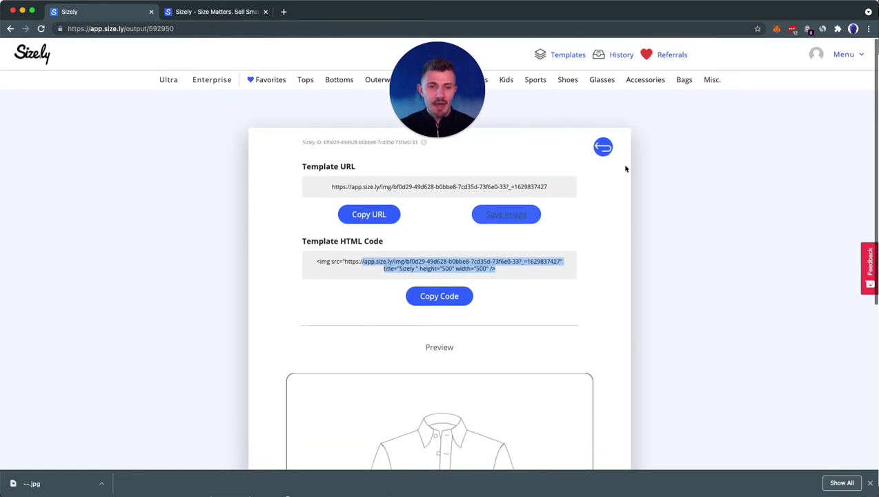
left_click(602, 146)
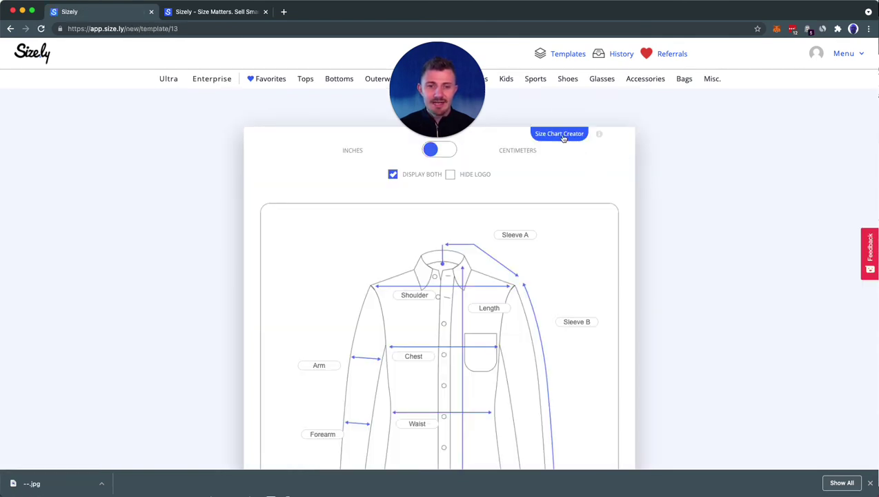
left_click(563, 134)
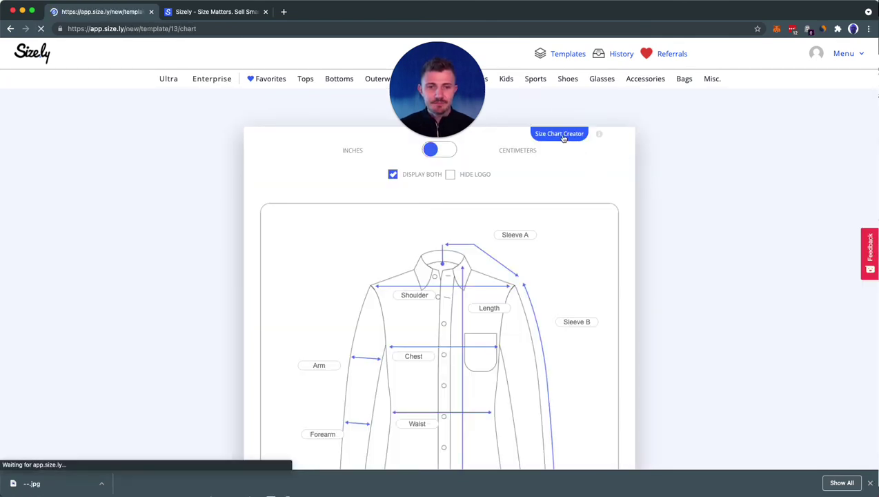
scroll(567, 195, "down", 1)
scroll(567, 195, "down", 2)
scroll(565, 195, "up", 3)
scroll(562, 197, "down", 2)
scroll(562, 197, "down", 5)
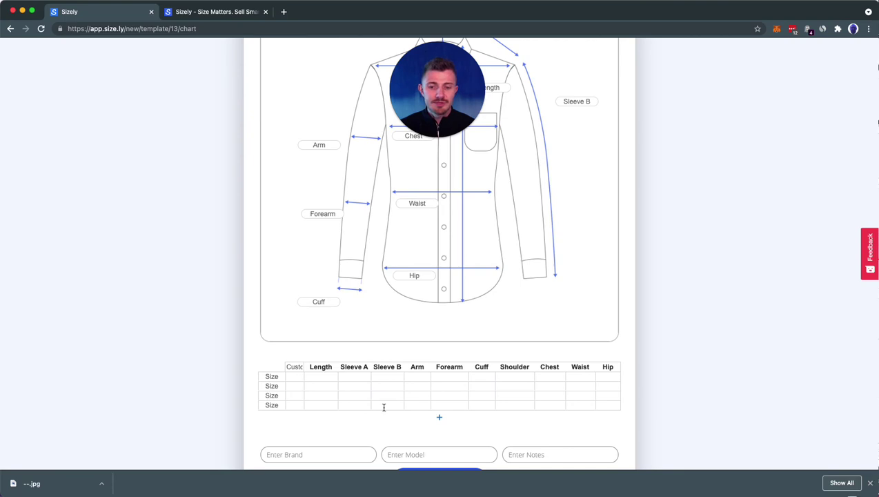
scroll(414, 320, "up", 2)
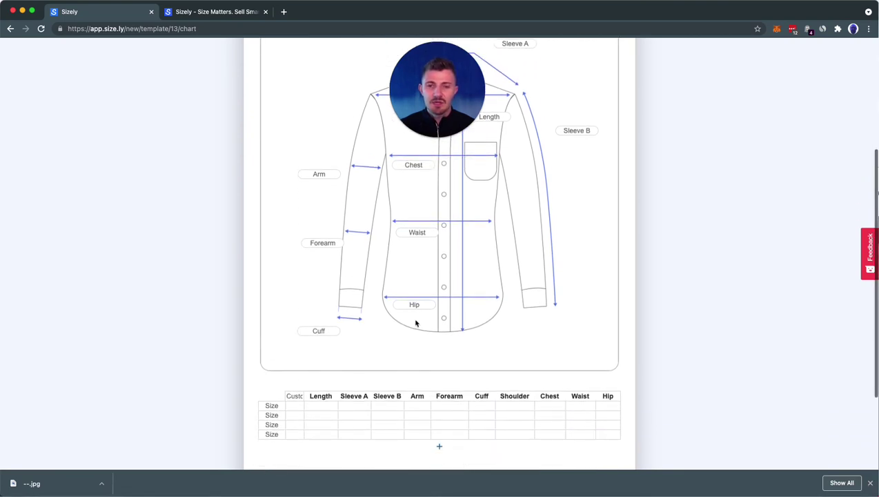
Name the three size rows M, L and XL.
left_click(273, 406)
left_click(269, 418)
left_click(280, 414)
type("L")
key("Return")
left_click(273, 426)
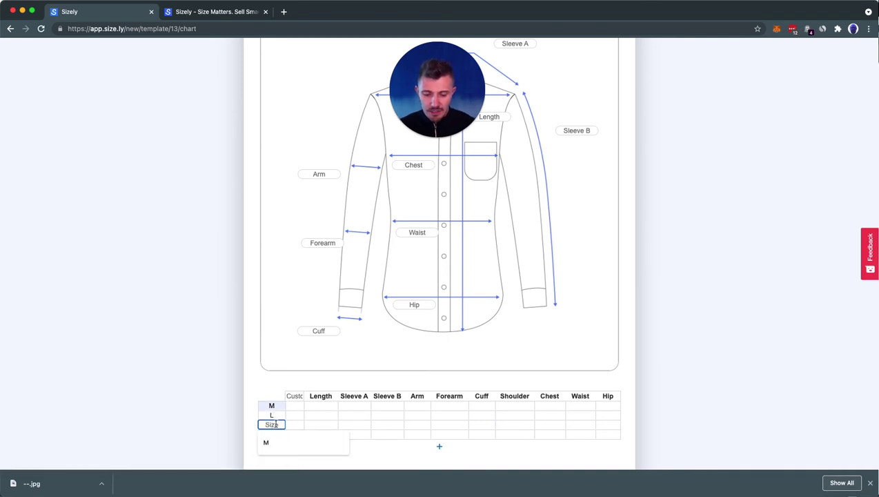
type("XL")
Enter 12 for Length and Cuff in each of the M, L and XL rows.
left_click(320, 406)
type("23")
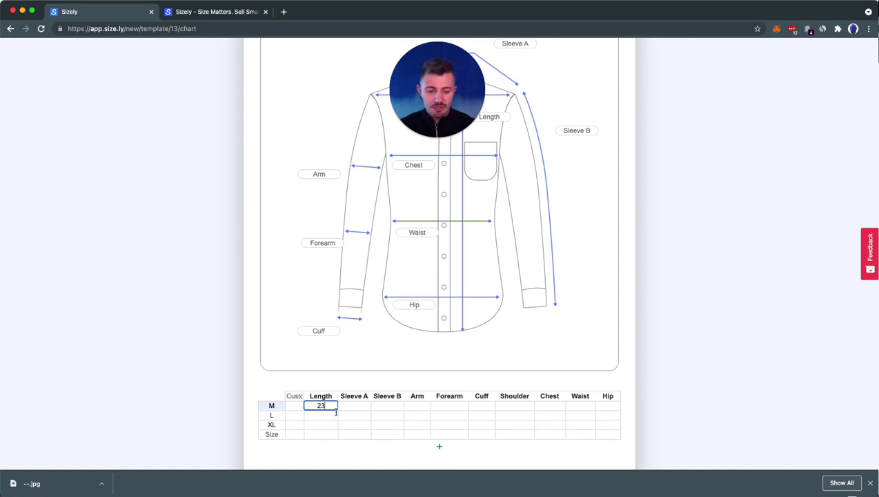
type("12")
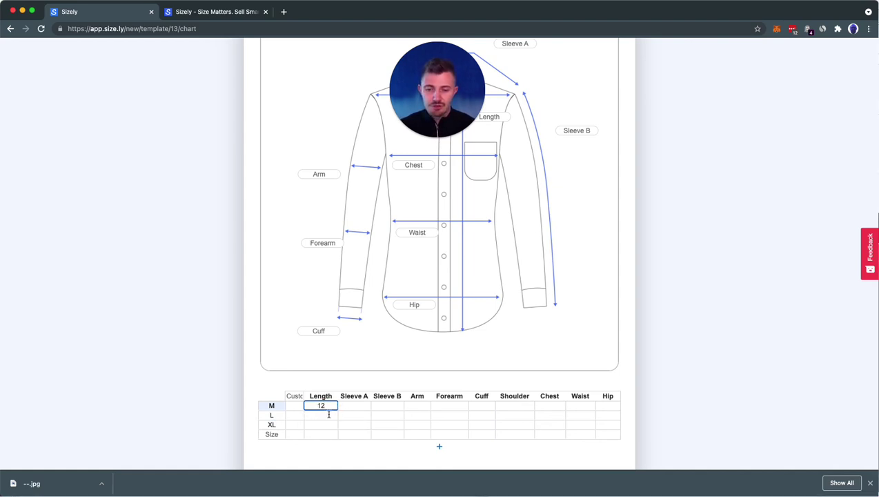
left_click(328, 415)
type("12")
left_click(325, 424)
type("12")
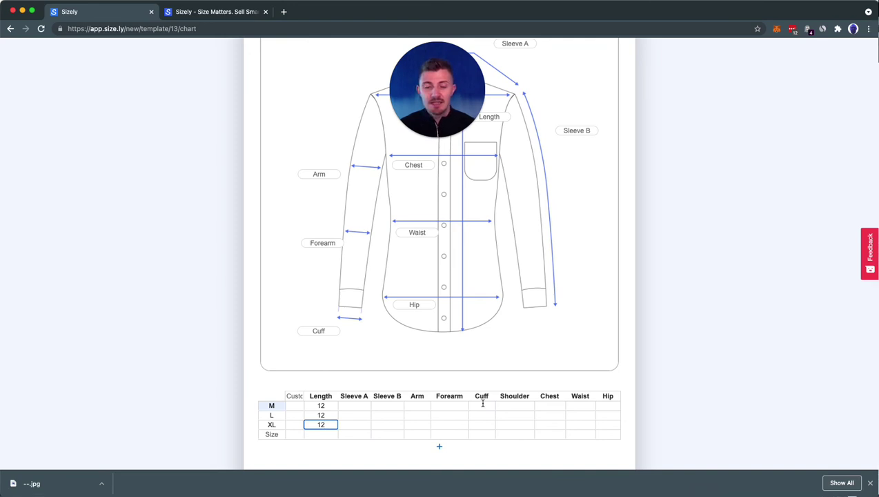
left_click(489, 403)
type("12")
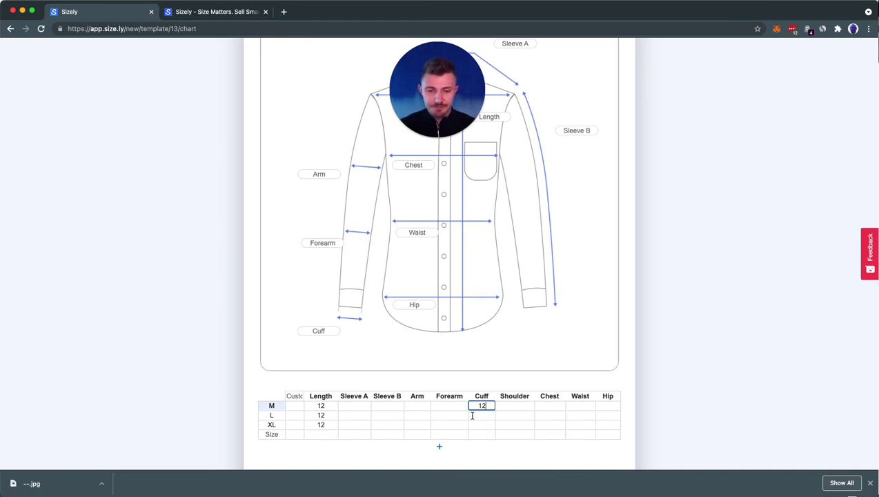
left_click(472, 414)
type("12")
scroll(621, 355, "down", 5)
Generate the size chart and review its image URL, iframe code and M/L/XL preview.
left_click(439, 385)
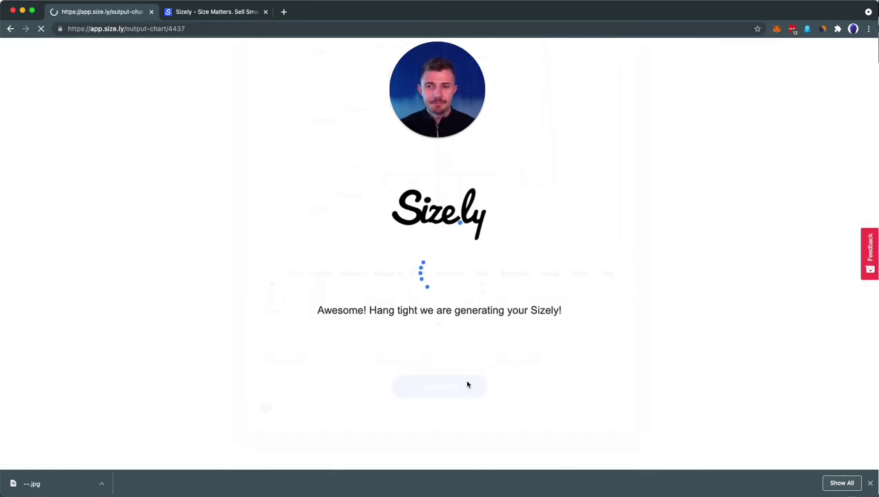
scroll(465, 382, "down", 2)
scroll(466, 381, "down", 3)
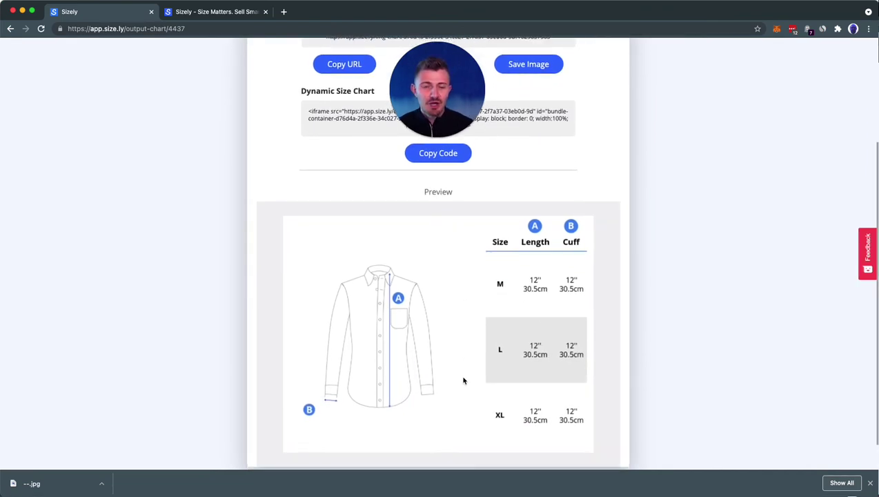
scroll(477, 382, "down", 2)
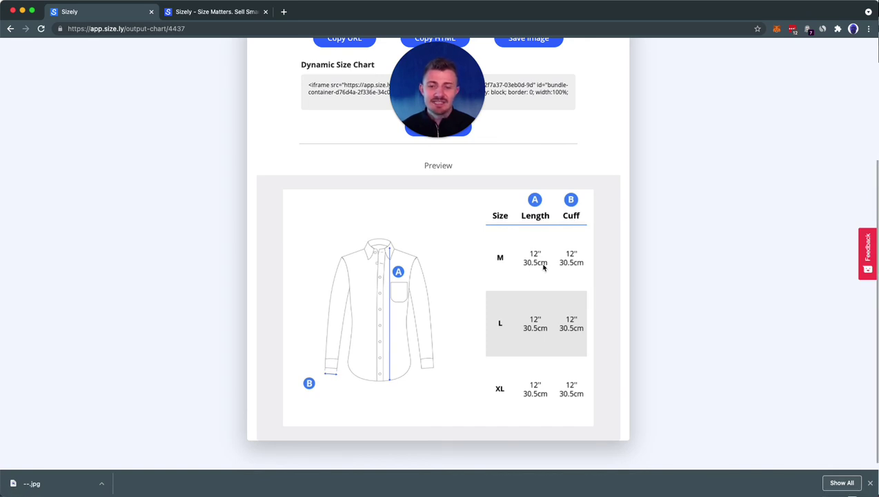
scroll(543, 267, "up", 5)
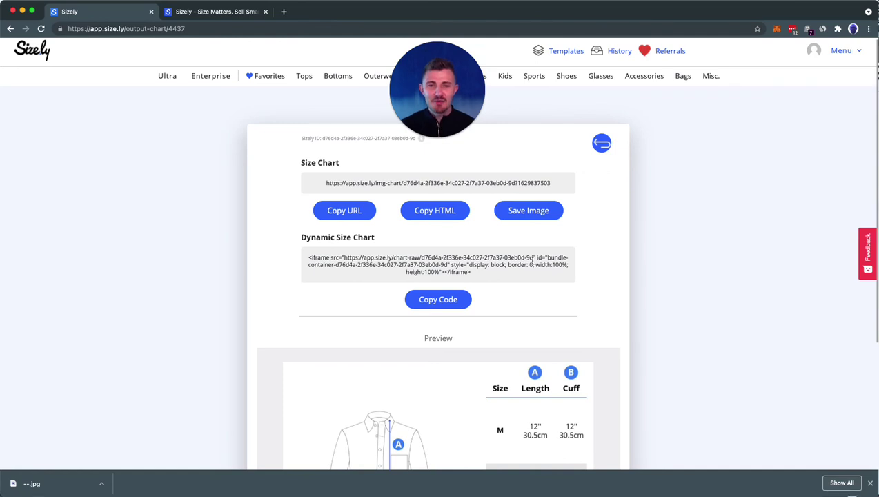